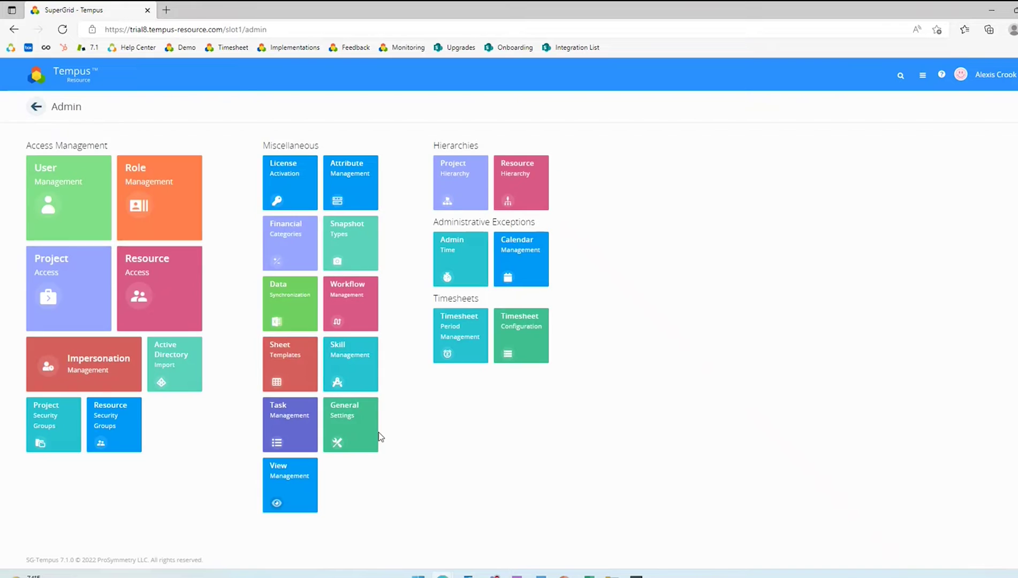
- Review the general settings and examine the unit settings, including the default per day capacity values
{"action": "scroll", "coordinate": [361, 431], "scroll_direction": "down", "scroll_amount": 5}
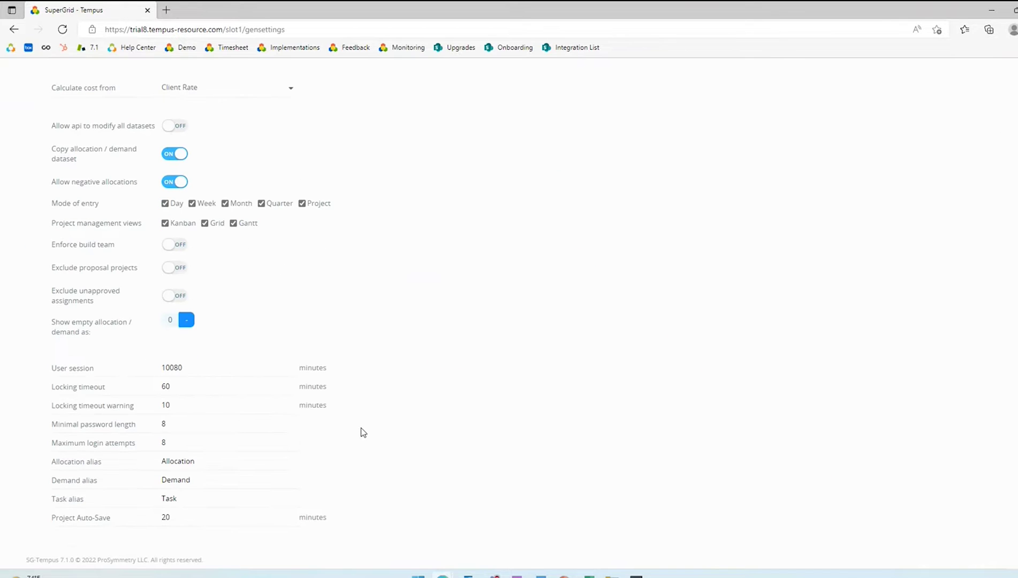
{"action": "scroll", "coordinate": [369, 406], "scroll_direction": "up", "scroll_amount": 5}
{"action": "left_click", "coordinate": [818, 131]}
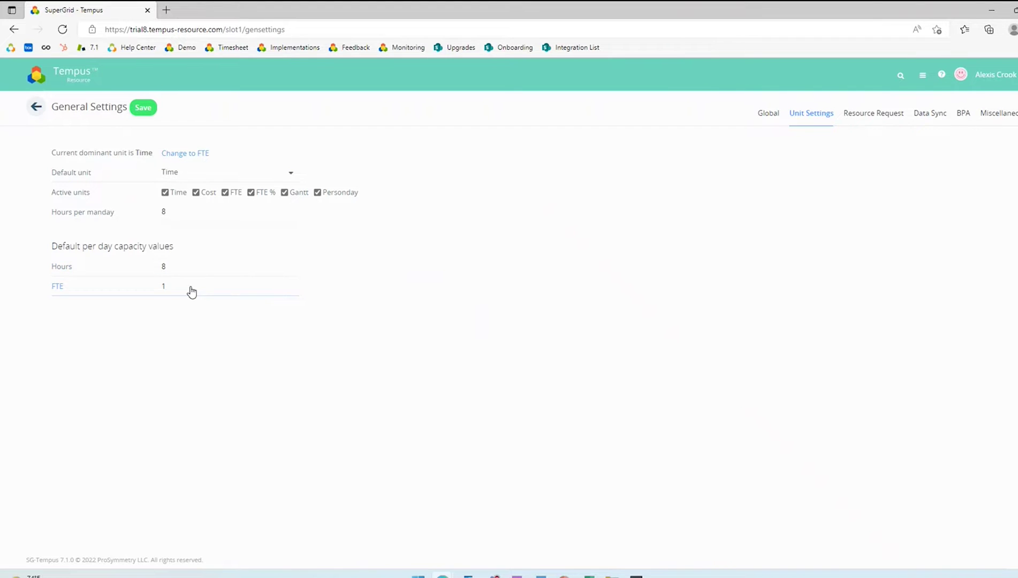
- Start creating a new resource in Resource Management and enter the resource's full name
{"action": "left_click", "coordinate": [80, 75]}
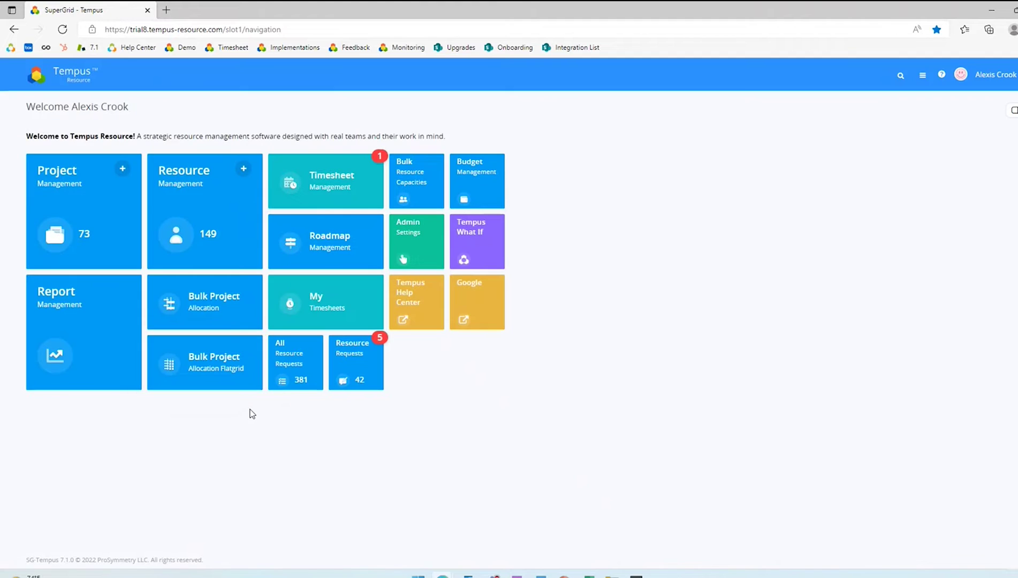
{"action": "left_click", "coordinate": [203, 230]}
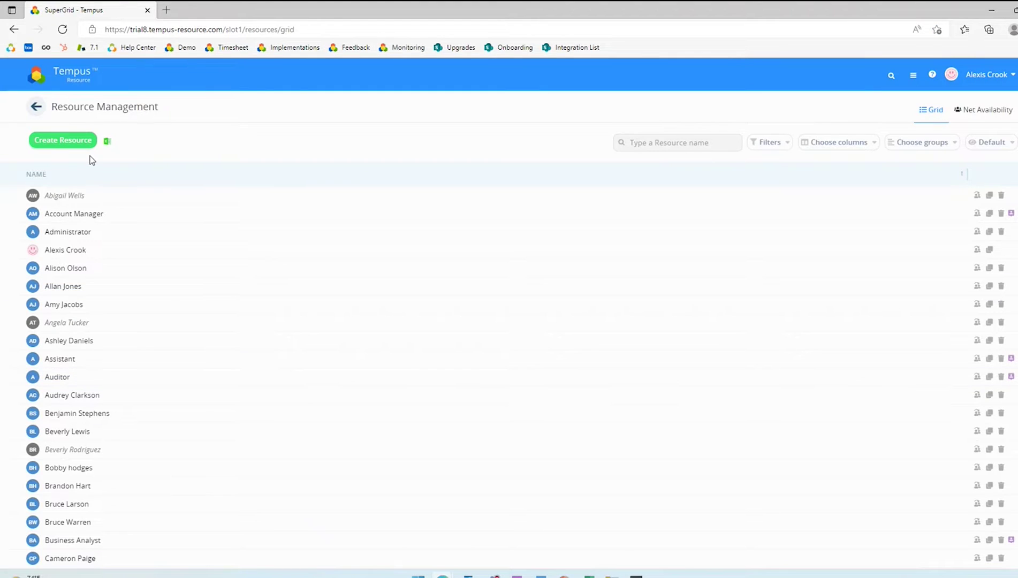
{"action": "left_click", "coordinate": [49, 140]}
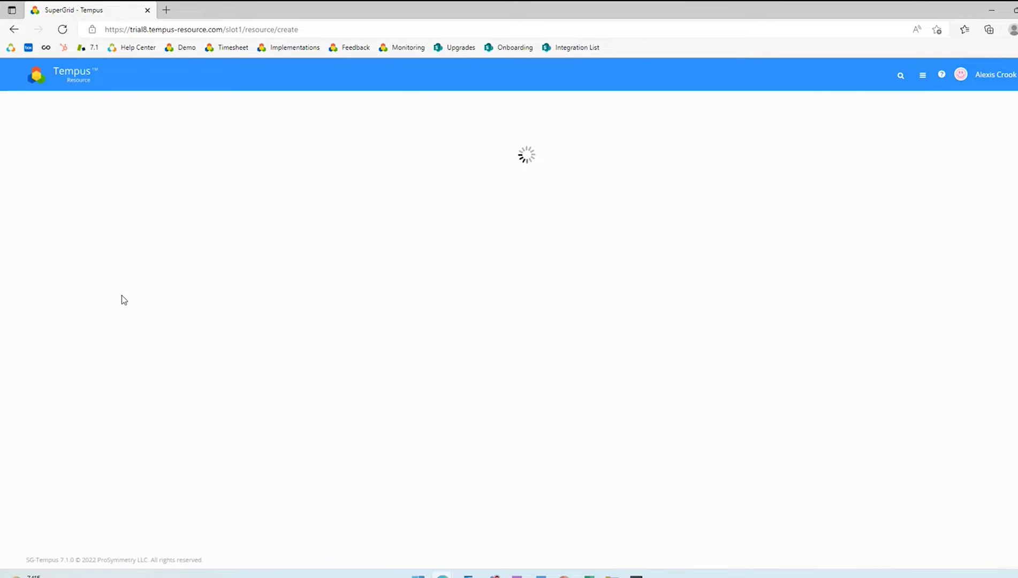
{"action": "left_click", "coordinate": [110, 122]}
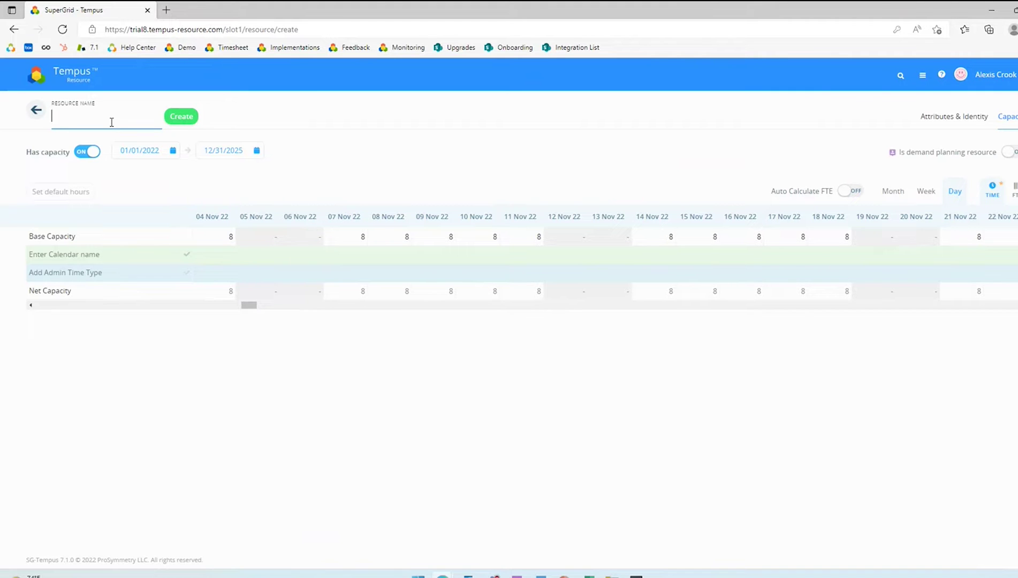
{"action": "type", "text": "Joe Smith"}
- Set the resource's capacity start date to 11/04/2022 and create the resource
{"action": "left_click", "coordinate": [153, 152]}
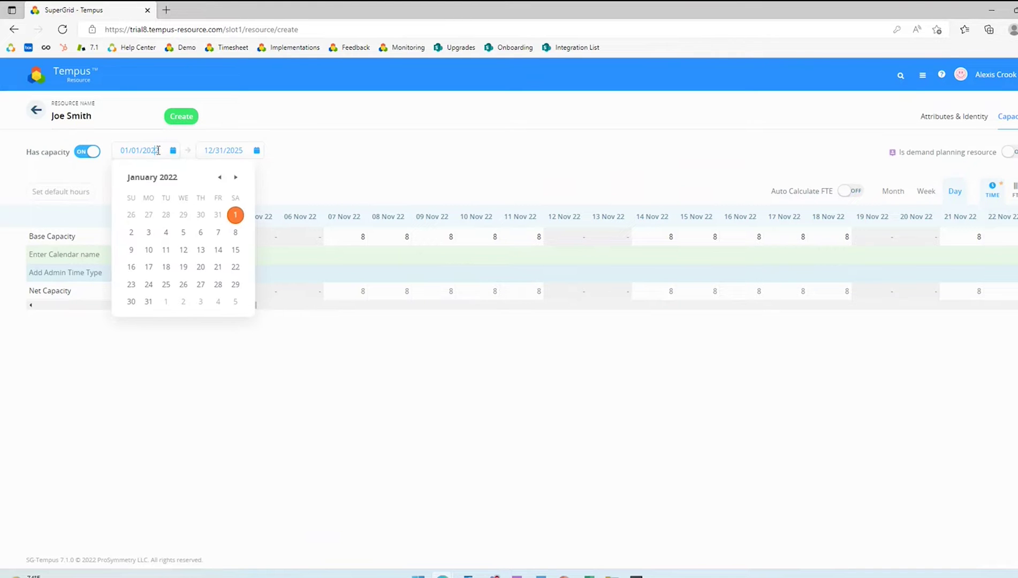
{"action": "left_click", "coordinate": [235, 178]}
{"action": "left_click", "coordinate": [235, 178]}
{"action": "left_click", "coordinate": [236, 178]}
{"action": "left_click", "coordinate": [236, 178]}
{"action": "left_click", "coordinate": [236, 178]}
{"action": "left_click", "coordinate": [236, 178]}
{"action": "left_click", "coordinate": [236, 178]}
{"action": "left_click", "coordinate": [236, 178]}
{"action": "left_click", "coordinate": [236, 178]}
{"action": "left_click", "coordinate": [236, 179]}
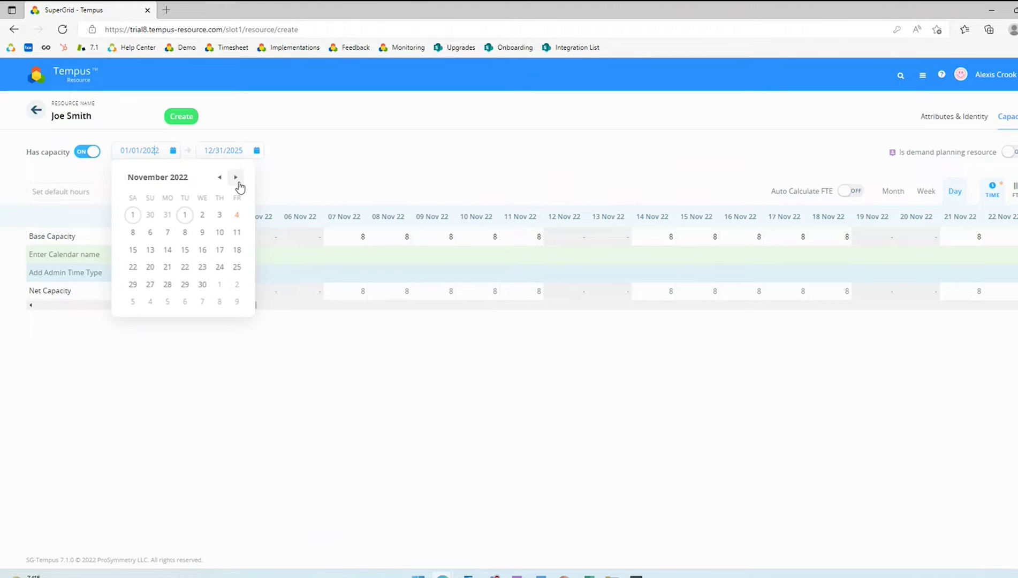
{"action": "left_click", "coordinate": [218, 215]}
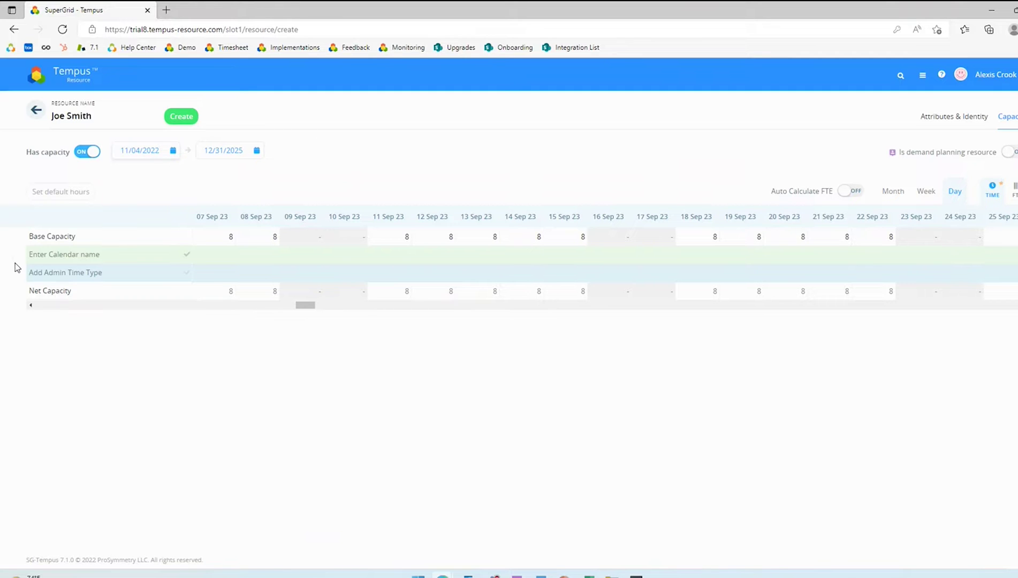
{"action": "left_click", "coordinate": [181, 116]}
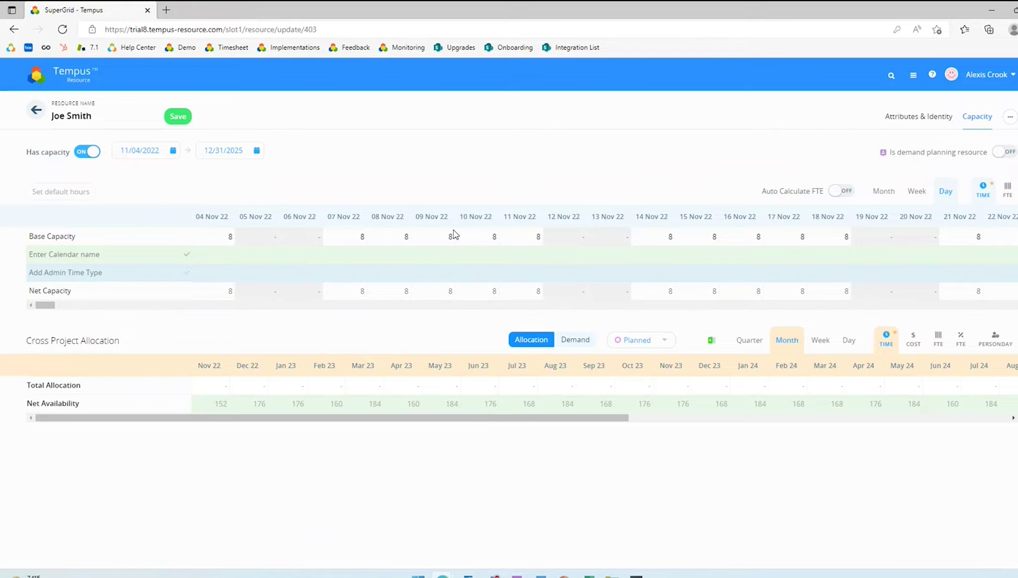
- View the resource's capacity in FTE by week and by month, and return to time units
{"action": "left_click", "coordinate": [1008, 190]}
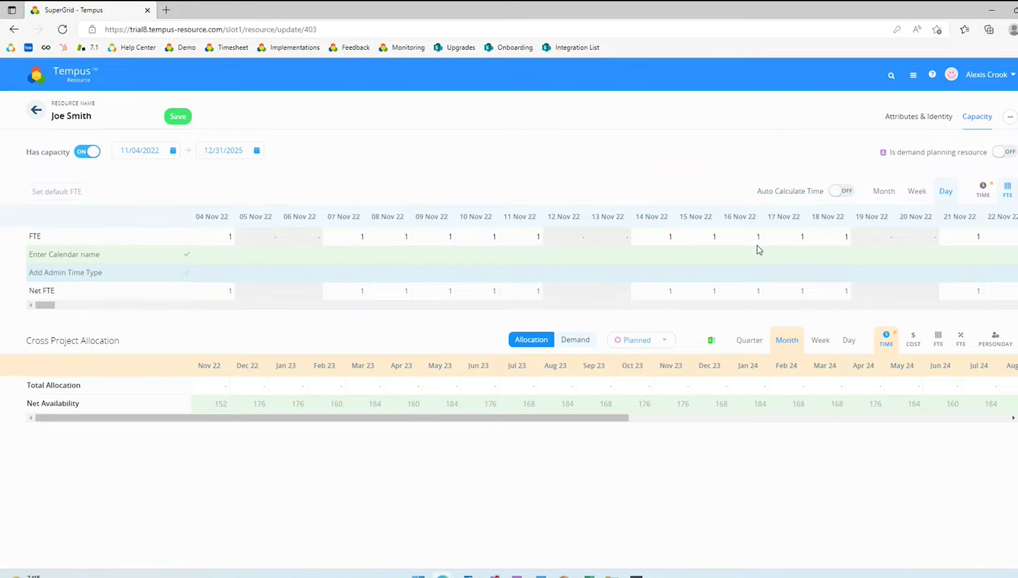
{"action": "left_click", "coordinate": [917, 193]}
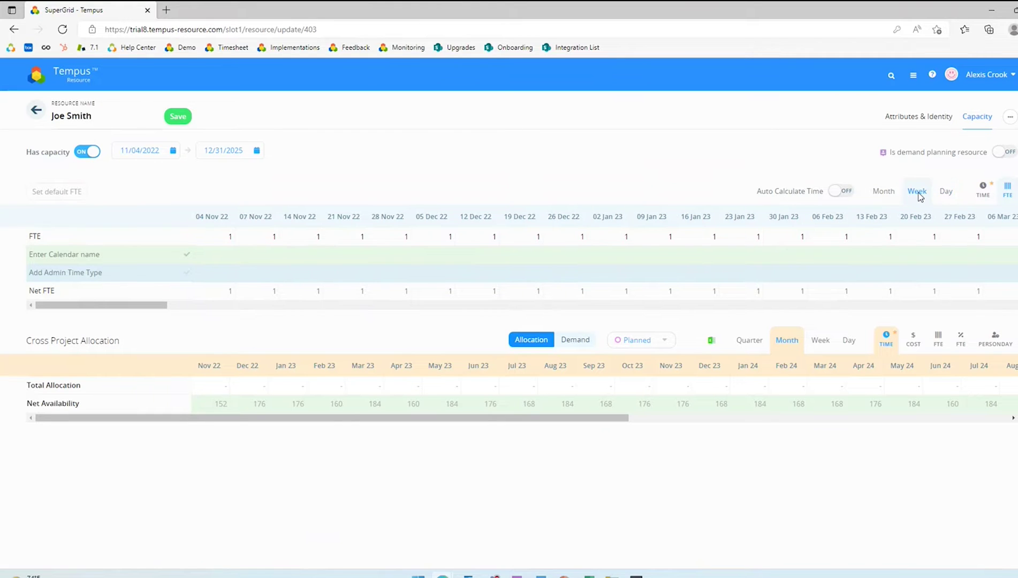
{"action": "left_click", "coordinate": [893, 196]}
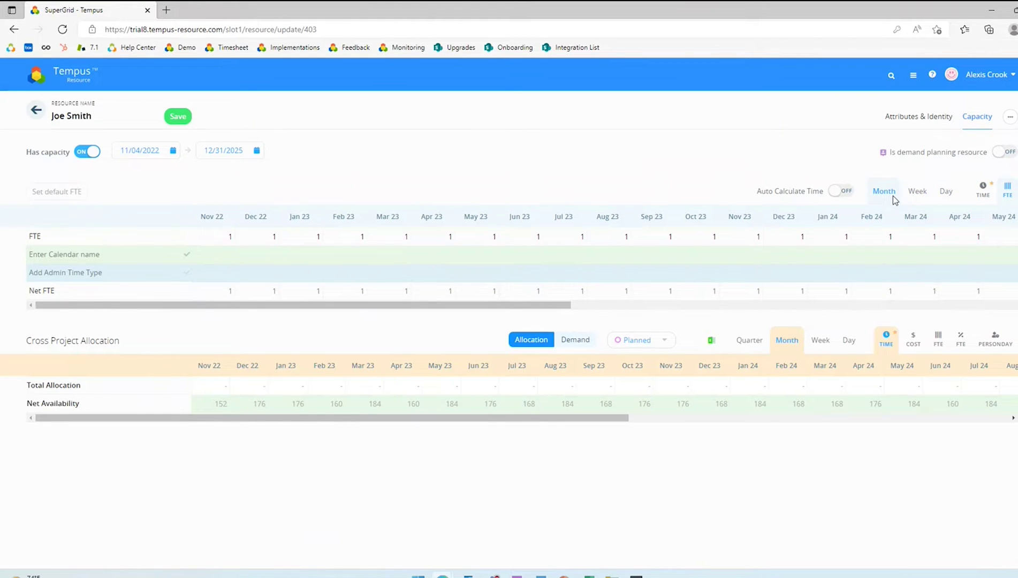
{"action": "left_click", "coordinate": [980, 202]}
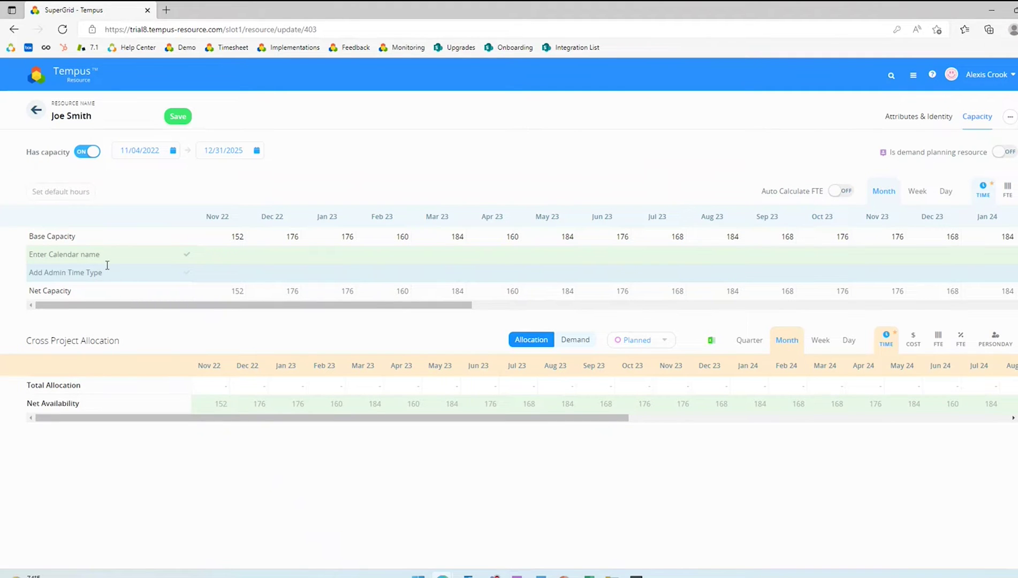
- Add the 2022 Holidays calendar to the resource's capacity and select its Nov 22 value
{"action": "left_click", "coordinate": [124, 251]}
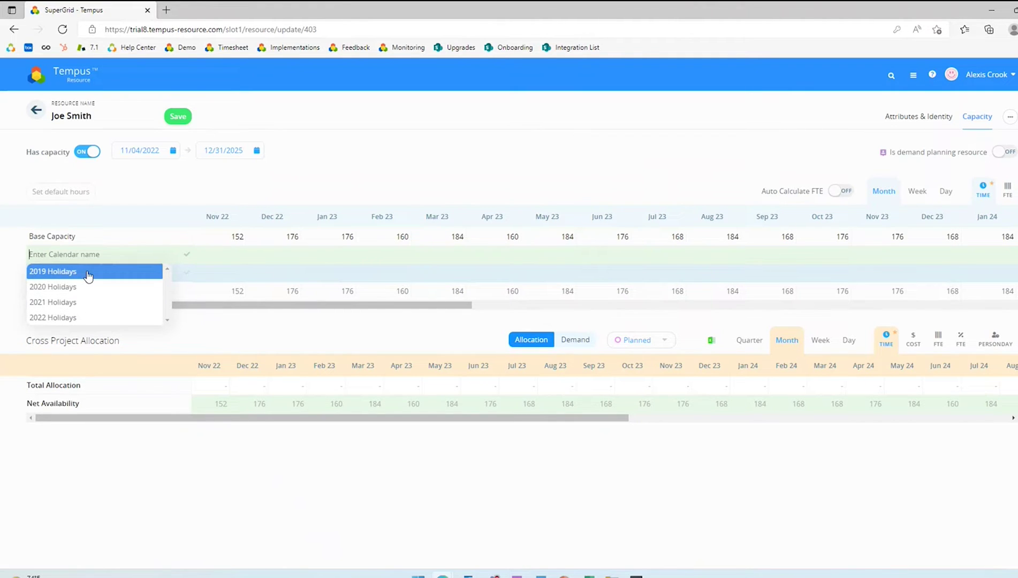
{"action": "left_click", "coordinate": [85, 319]}
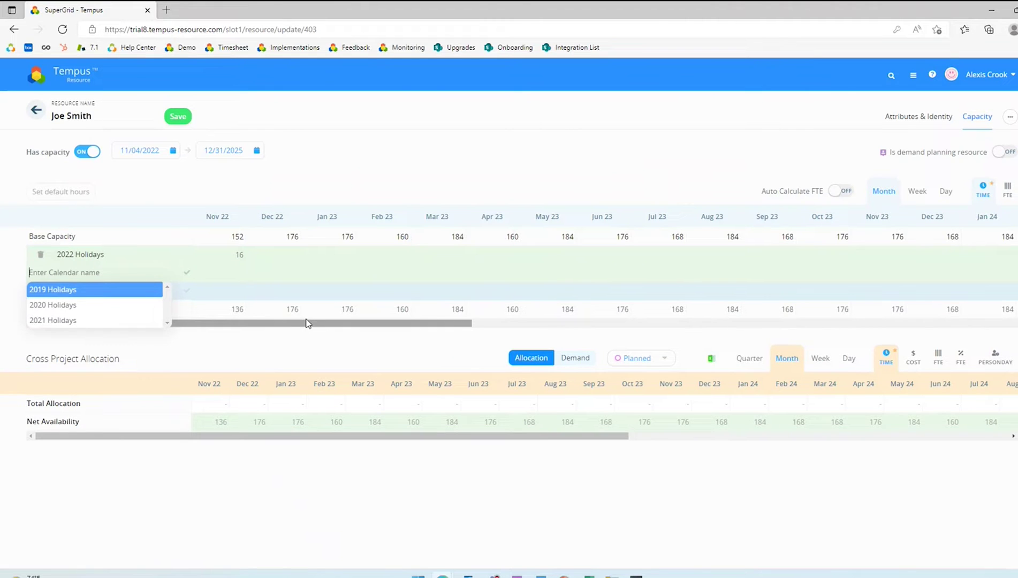
{"action": "left_click", "coordinate": [287, 325]}
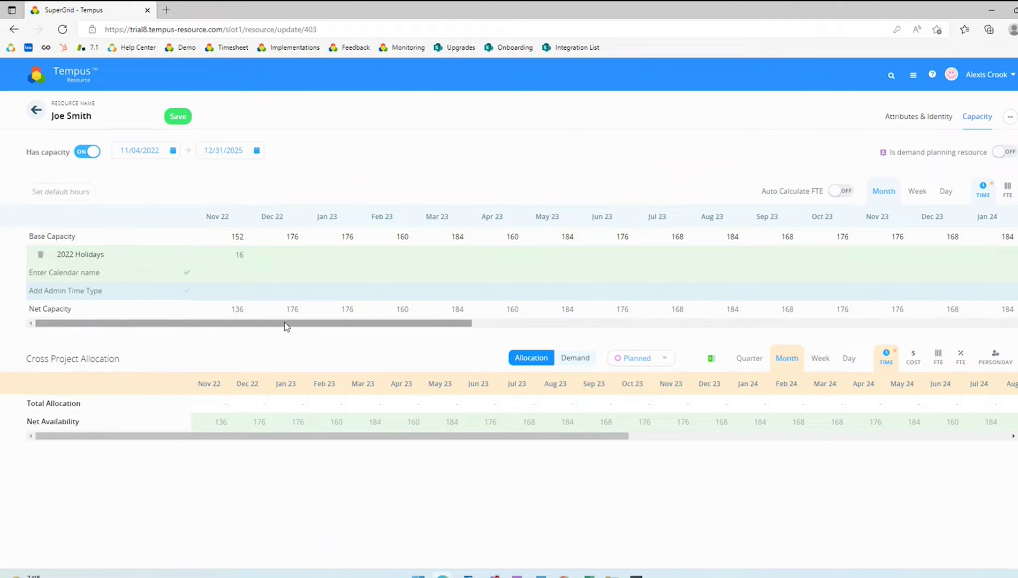
{"action": "left_click", "coordinate": [230, 261]}
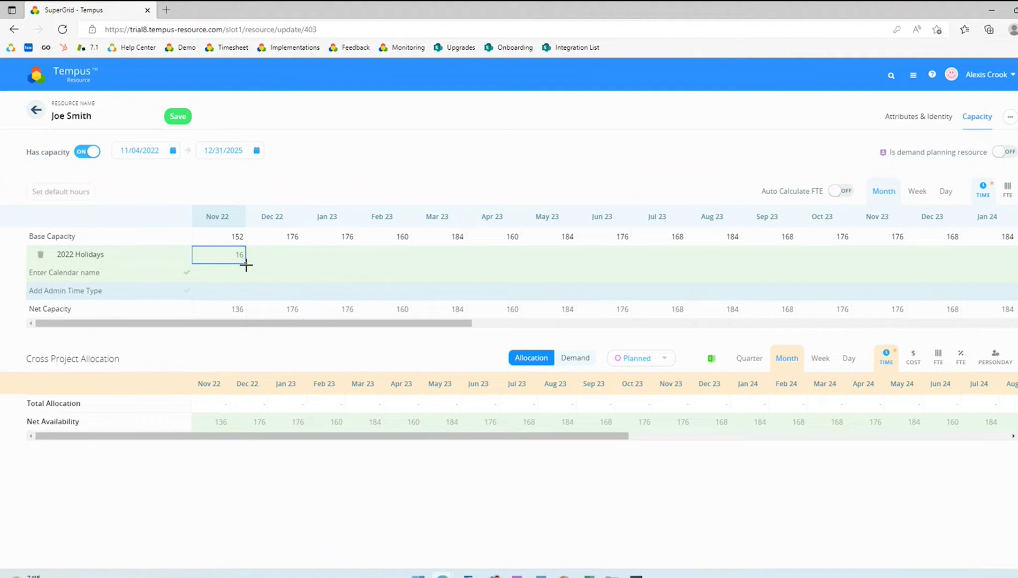
- Examine the 2022 Holidays values in Calendar Management in a duplicate browser tab, and return to the resource's capacity
{"action": "right_click", "coordinate": [79, 73]}
{"action": "right_click", "coordinate": [90, 11]}
{"action": "right_click", "coordinate": [89, 10]}
{"action": "left_click", "coordinate": [137, 78]}
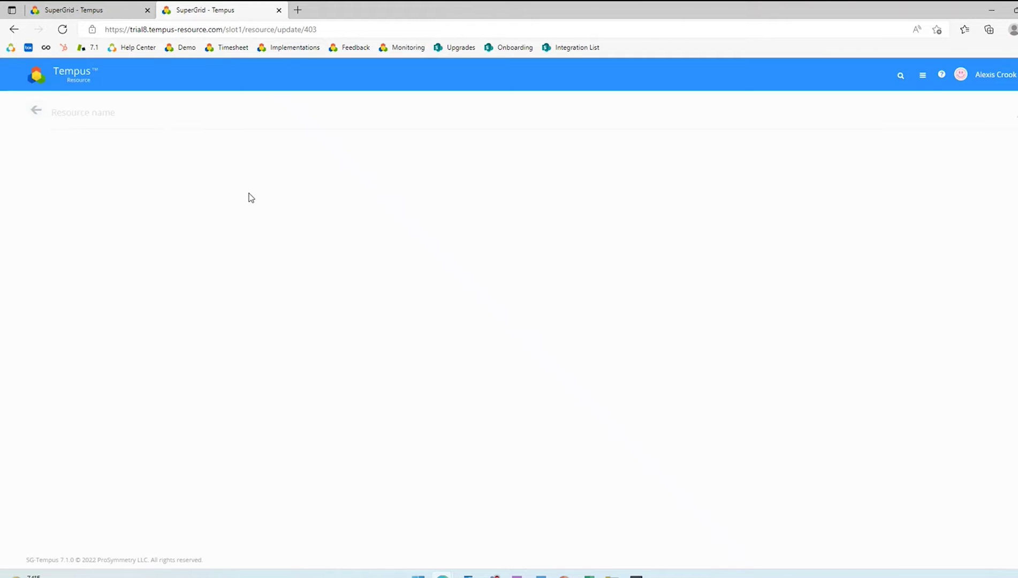
{"action": "left_click", "coordinate": [62, 79]}
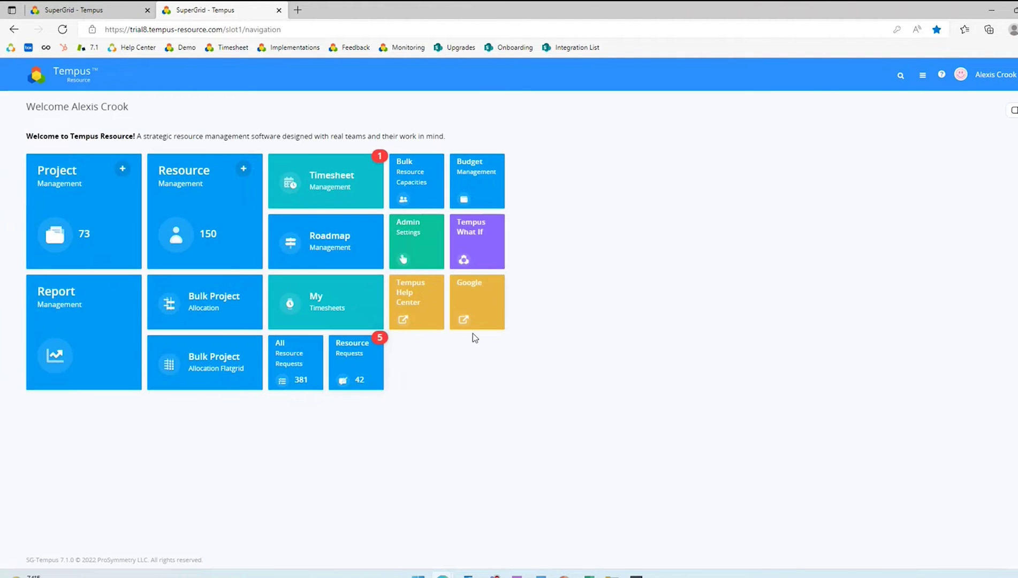
{"action": "left_click", "coordinate": [422, 257]}
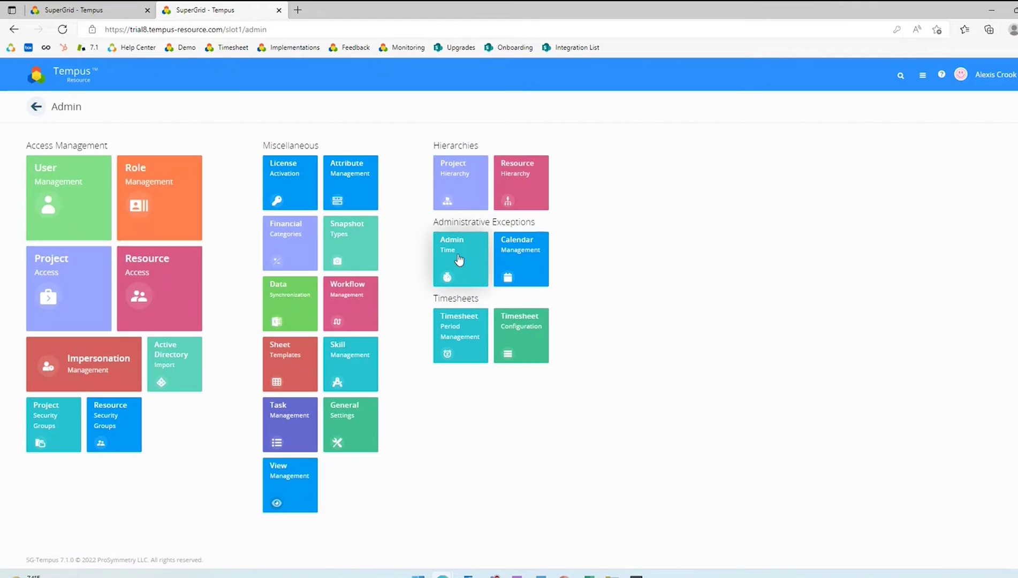
{"action": "left_click", "coordinate": [530, 267]}
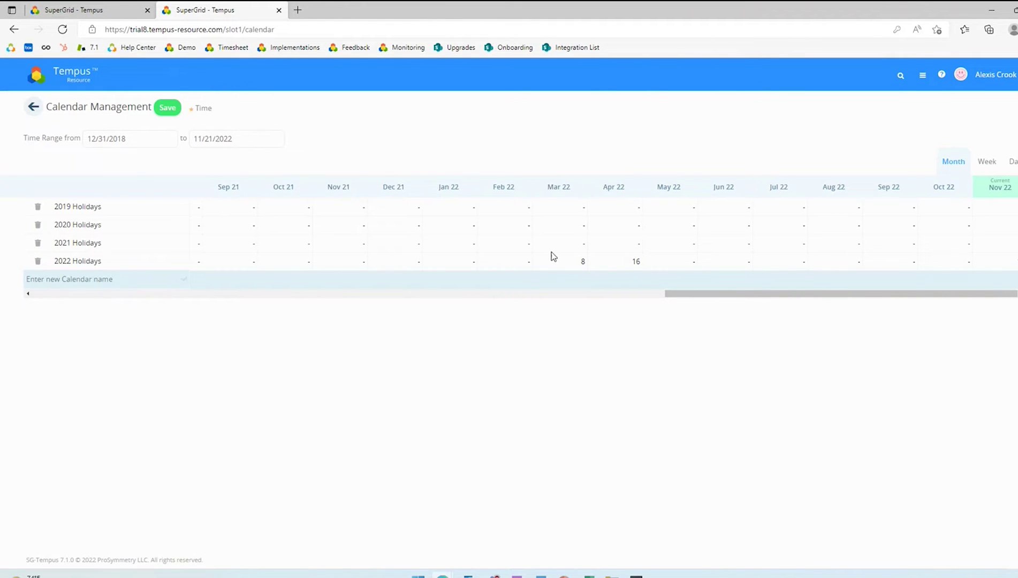
{"action": "left_click", "coordinate": [129, 11]}
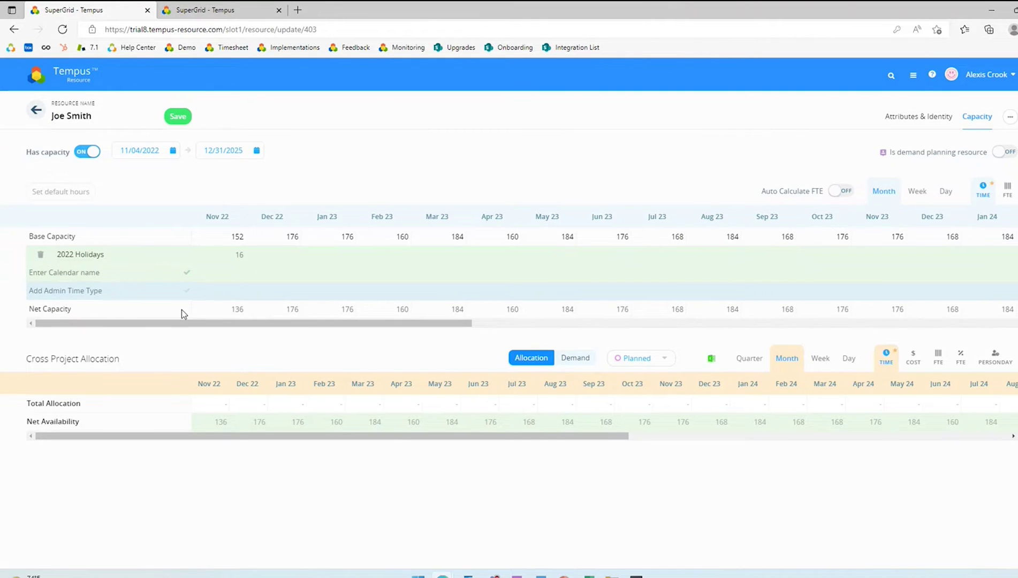
- Show the resource's capacity by day and set its default hours to 4
{"action": "left_click", "coordinate": [72, 194]}
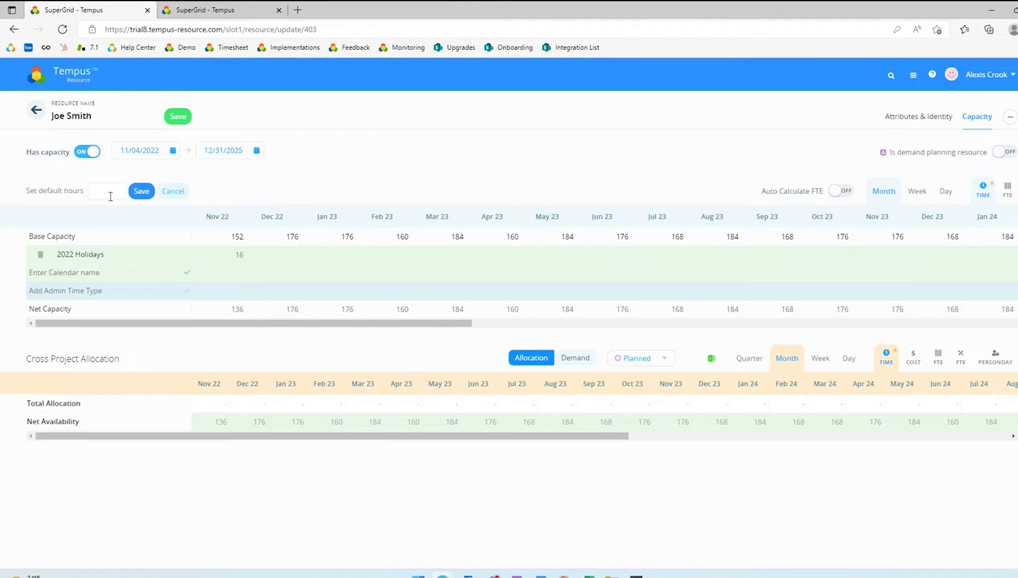
{"action": "left_click", "coordinate": [944, 192]}
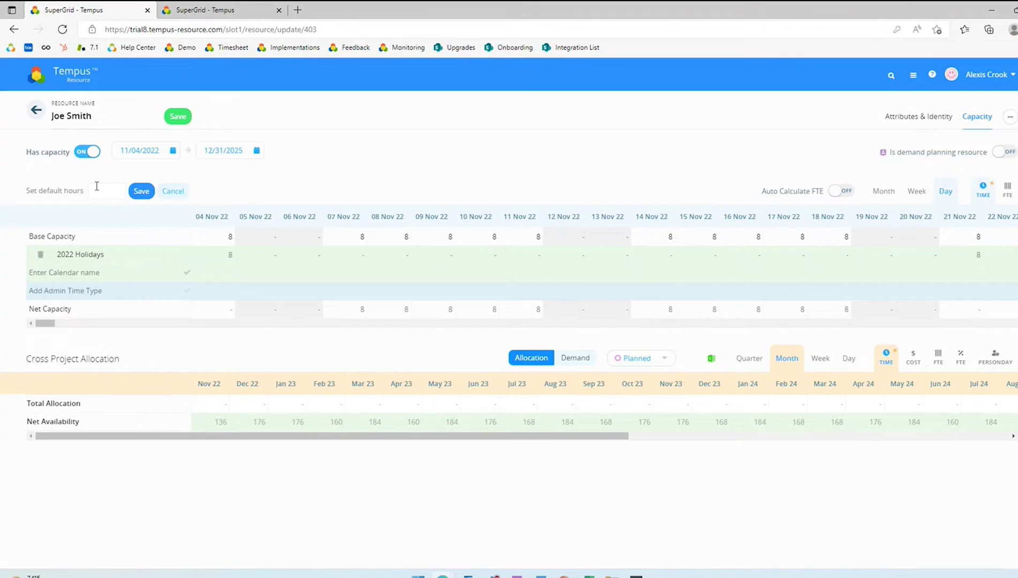
{"action": "type", "text": "4"}
{"action": "left_click", "coordinate": [141, 193]}
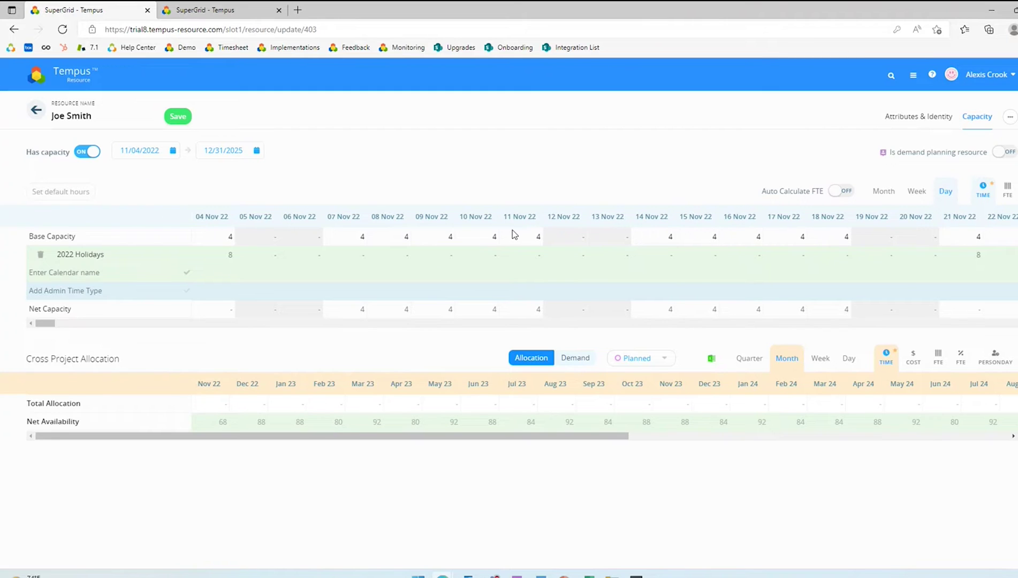
- Examine the daily capacity around January 2023 in time and compare it with the FTE values
{"action": "left_click_drag", "start_coordinate": [47, 323], "coordinate": [95, 349]}
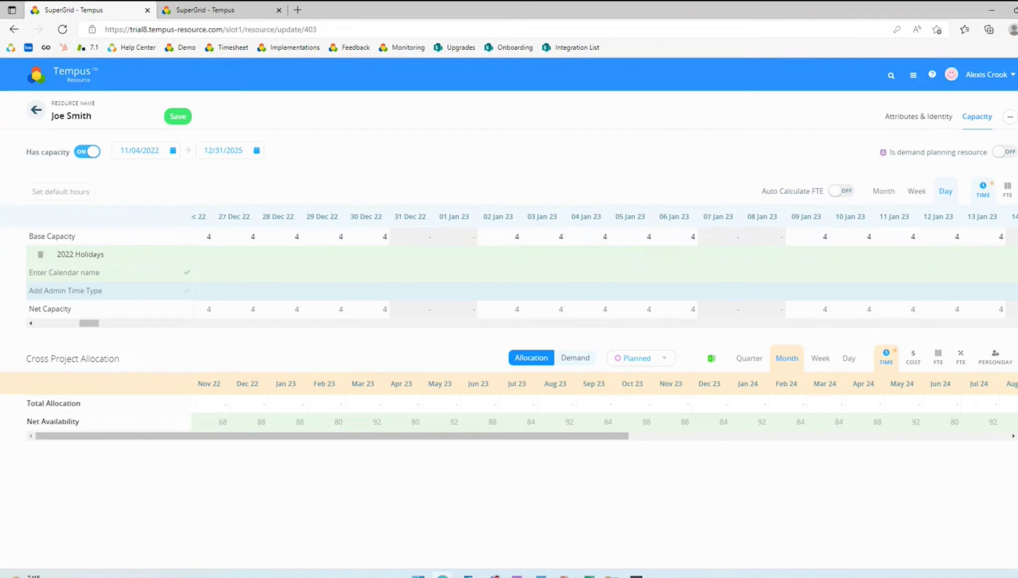
{"action": "left_click", "coordinate": [1011, 191]}
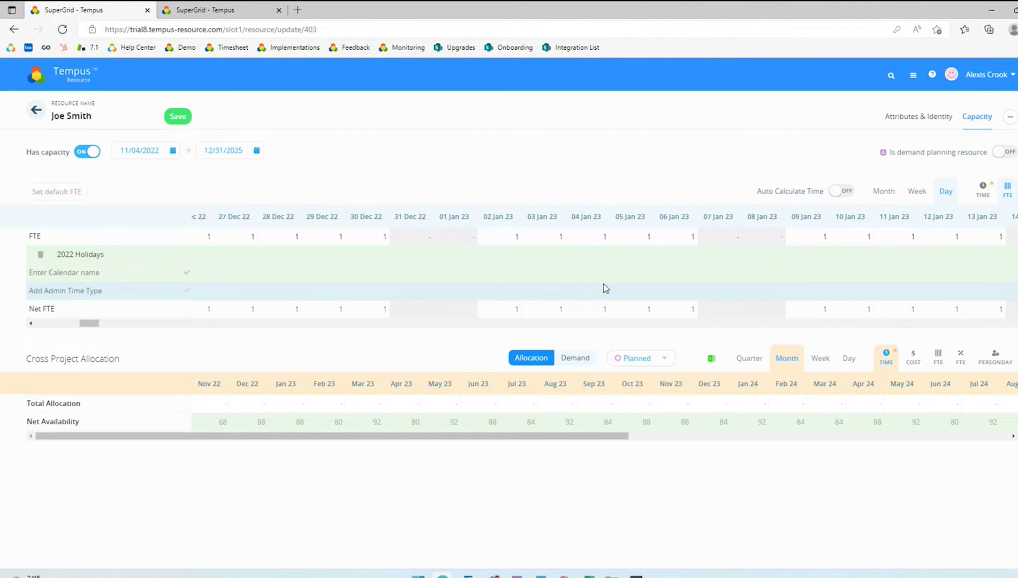
{"action": "left_click", "coordinate": [983, 187]}
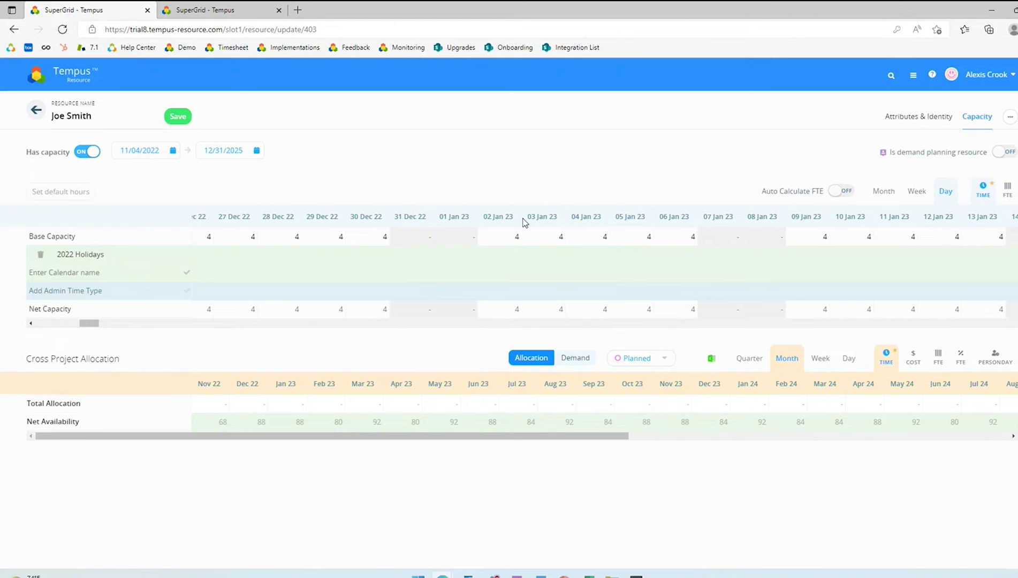
- Set the resource's default hours back to 8
{"action": "left_click", "coordinate": [63, 192]}
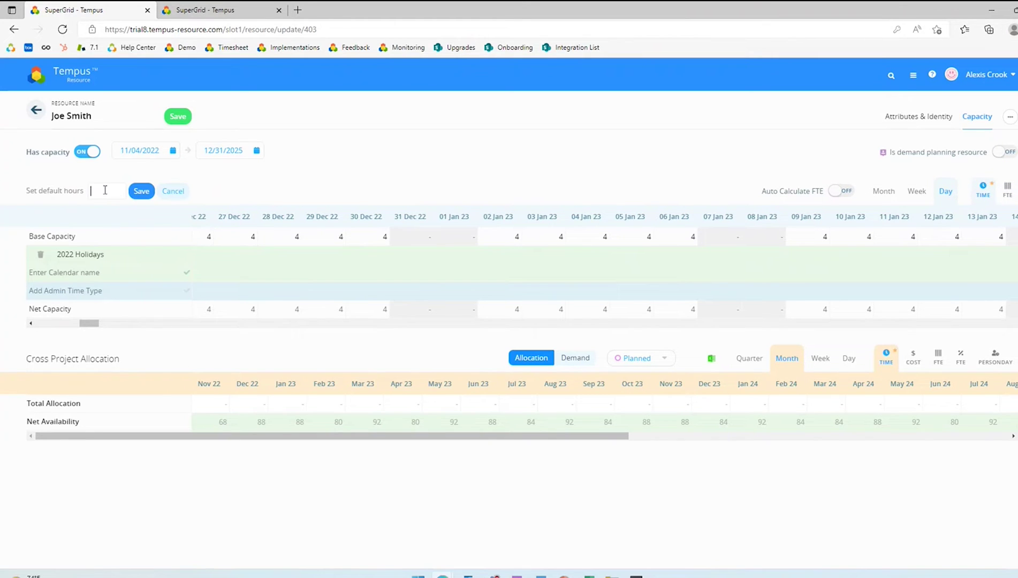
{"action": "type", "text": "8"}
{"action": "left_click", "coordinate": [141, 191]}
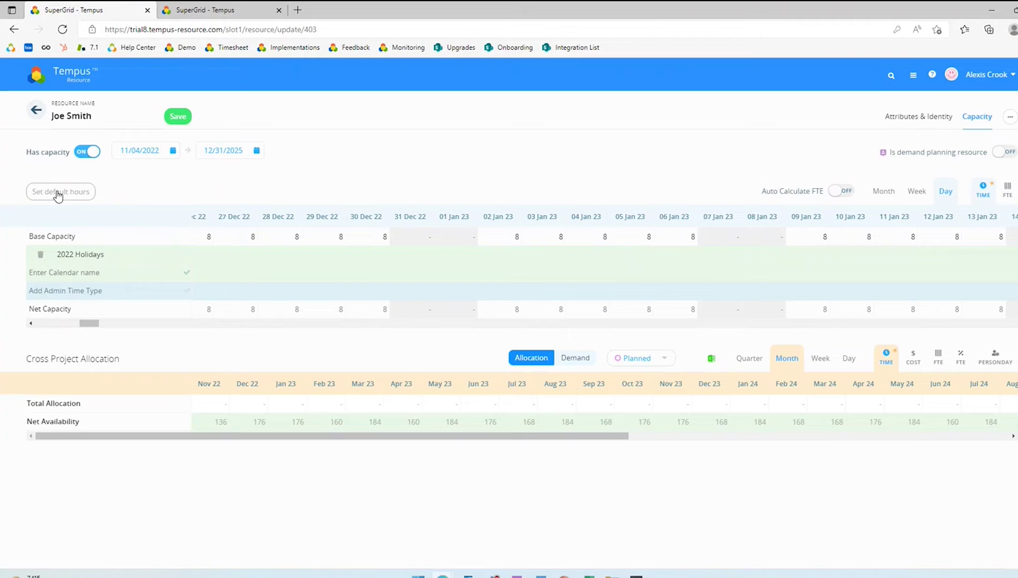
- Enable Auto Calculate FTE, set the resource's default hours to 4, and display the capacity in FTE
{"action": "left_click", "coordinate": [847, 194]}
{"action": "left_click", "coordinate": [81, 192]}
{"action": "left_click", "coordinate": [108, 190]}
{"action": "type", "text": "4"}
{"action": "left_click", "coordinate": [141, 191]}
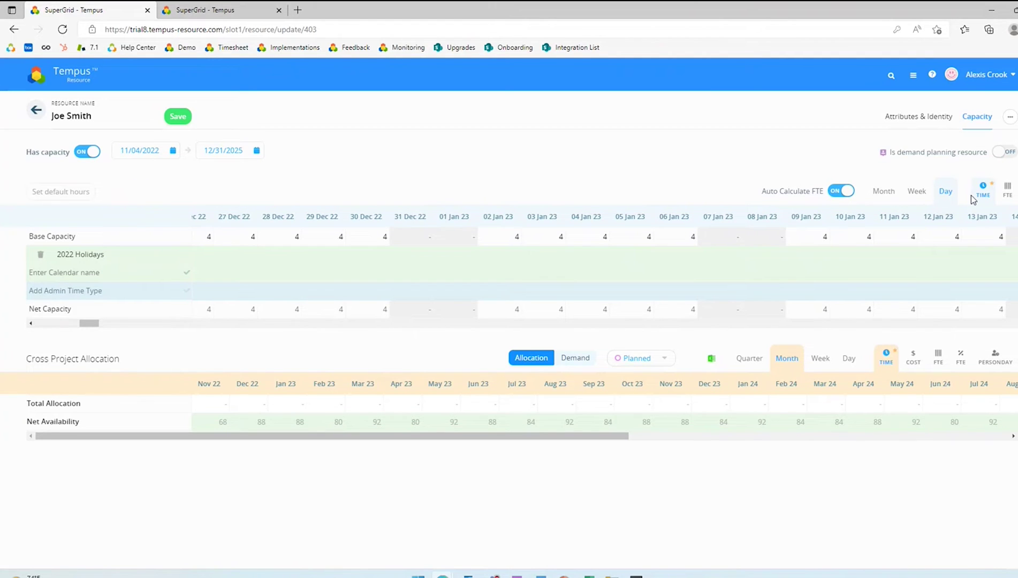
{"action": "left_click", "coordinate": [1007, 188]}
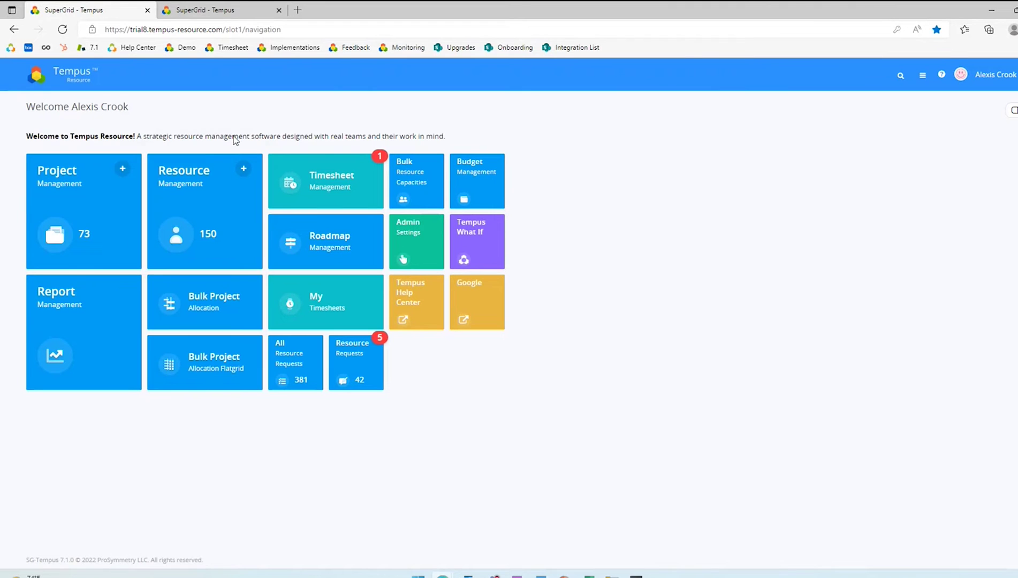
- Open the Resource Management grid and show the list of columns available for it
{"action": "left_click", "coordinate": [209, 200]}
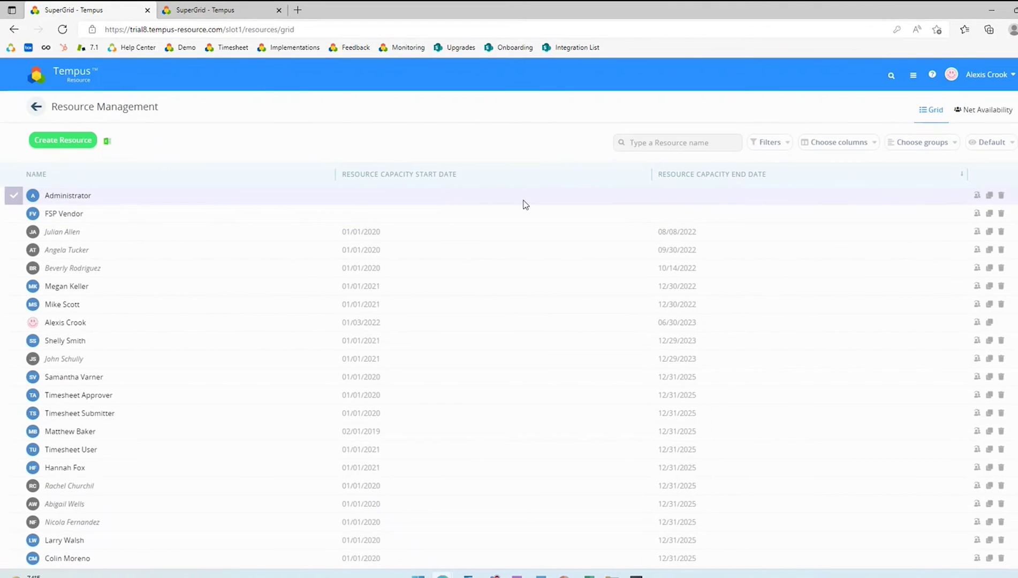
{"action": "left_click", "coordinate": [847, 148]}
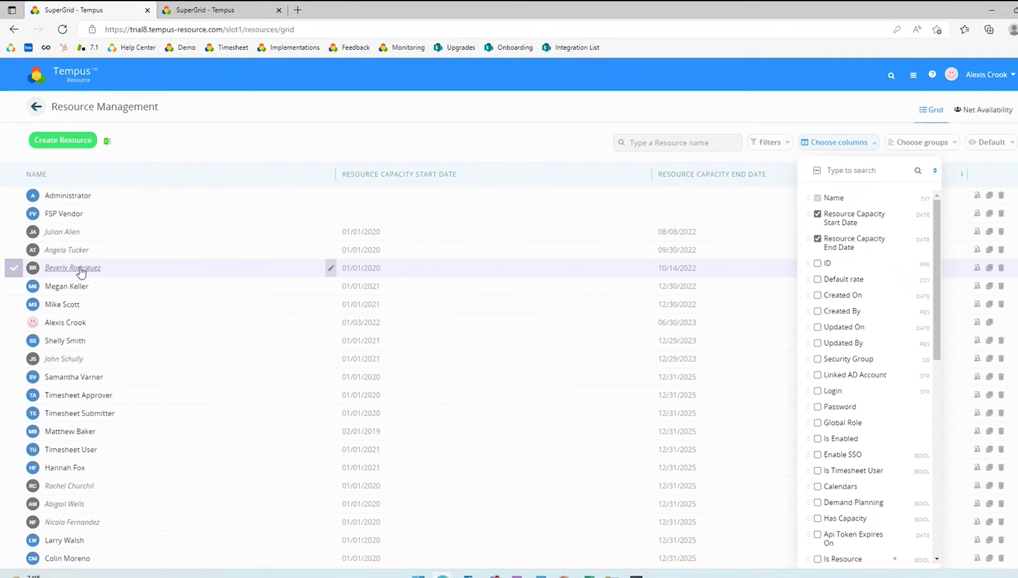
- Select the two active resources whose capacity ends on 12/30/2022 and open their bulk capacities
{"action": "left_click", "coordinate": [14, 287]}
{"action": "left_click", "coordinate": [14, 304]}
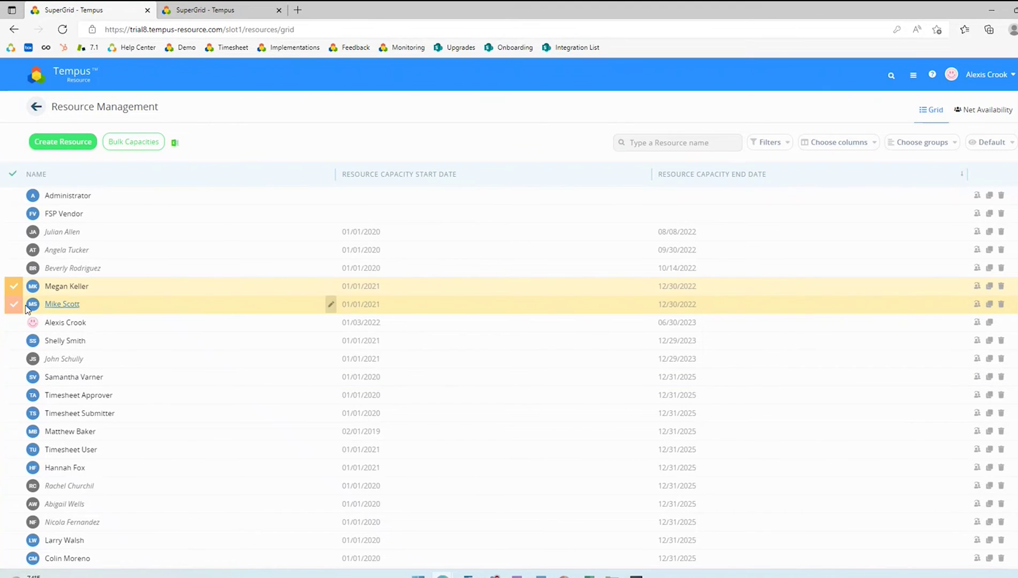
{"action": "left_click", "coordinate": [137, 143]}
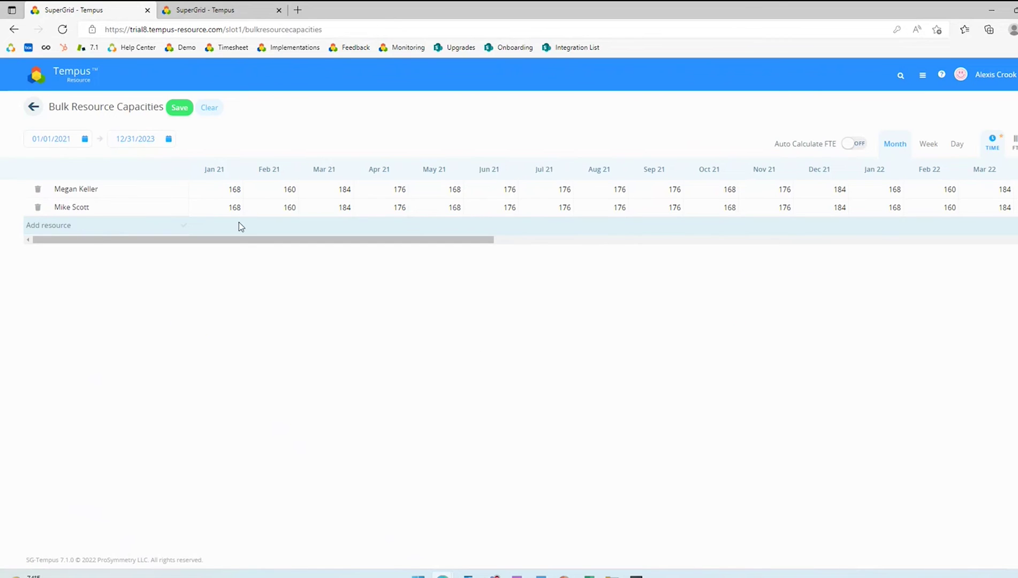
- Switch to weekly capacities and fill the first resource's row with 40 hours per week through the end of December 2023
{"action": "left_click_drag", "start_coordinate": [188, 241], "coordinate": [749, 244]}
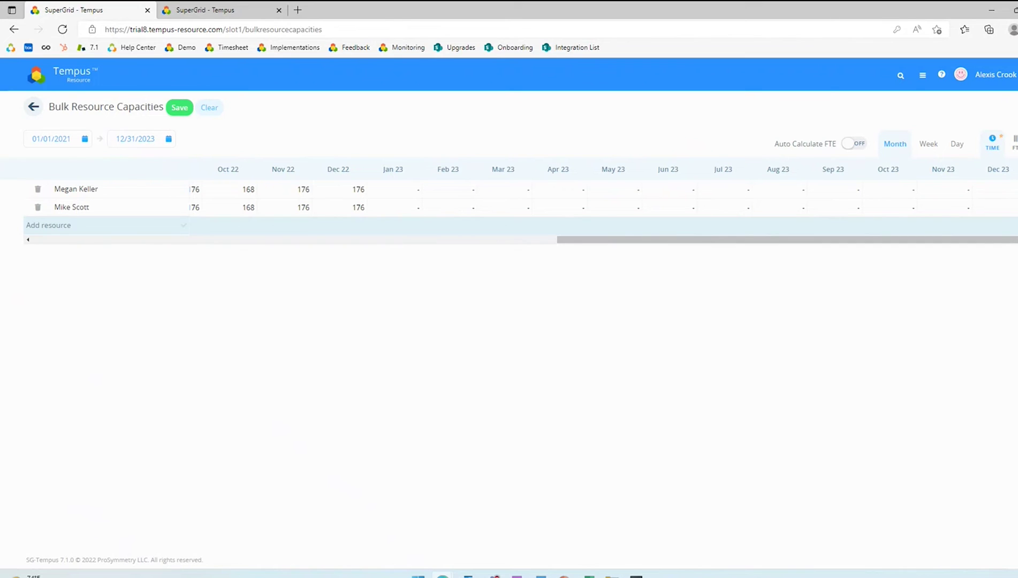
{"action": "left_click", "coordinate": [931, 149]}
{"action": "left_click_drag", "start_coordinate": [308, 242], "coordinate": [767, 278]}
{"action": "left_click", "coordinate": [350, 191]}
{"action": "left_click_drag", "start_coordinate": [365, 198], "coordinate": [1004, 194]}
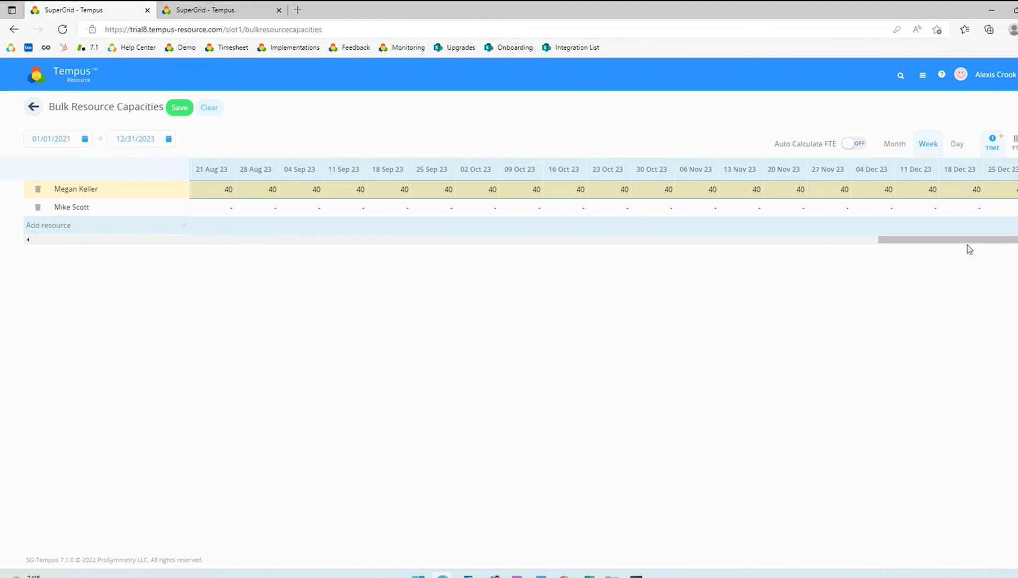
- Fill the second resource's row with 40 hours per week through the end of December 2023 and save the bulk capacities
{"action": "left_click_drag", "start_coordinate": [947, 245], "coordinate": [723, 245]}
{"action": "left_click", "coordinate": [343, 207]}
{"action": "left_click_drag", "start_coordinate": [347, 215], "coordinate": [1008, 212]}
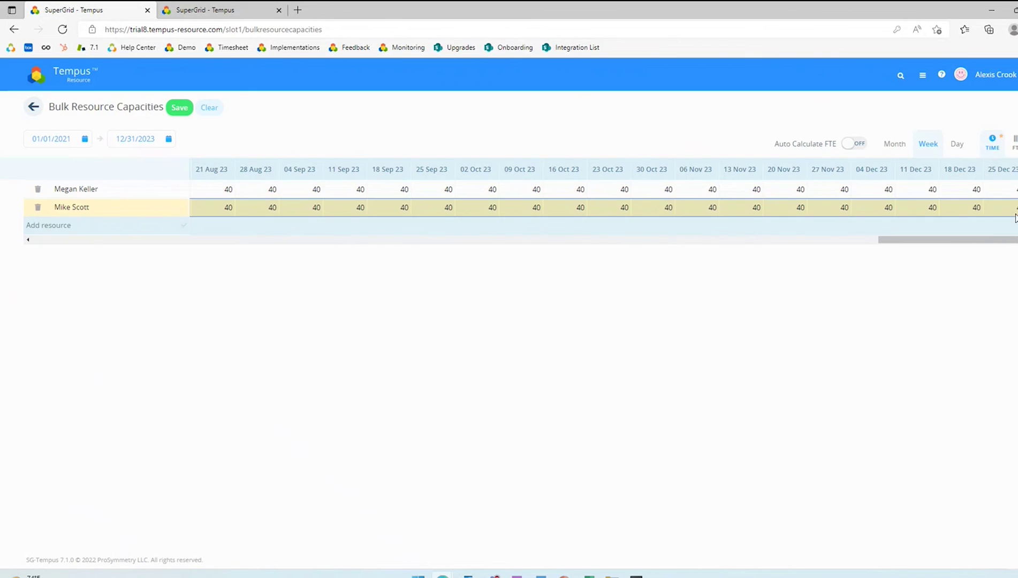
{"action": "left_click", "coordinate": [179, 107]}
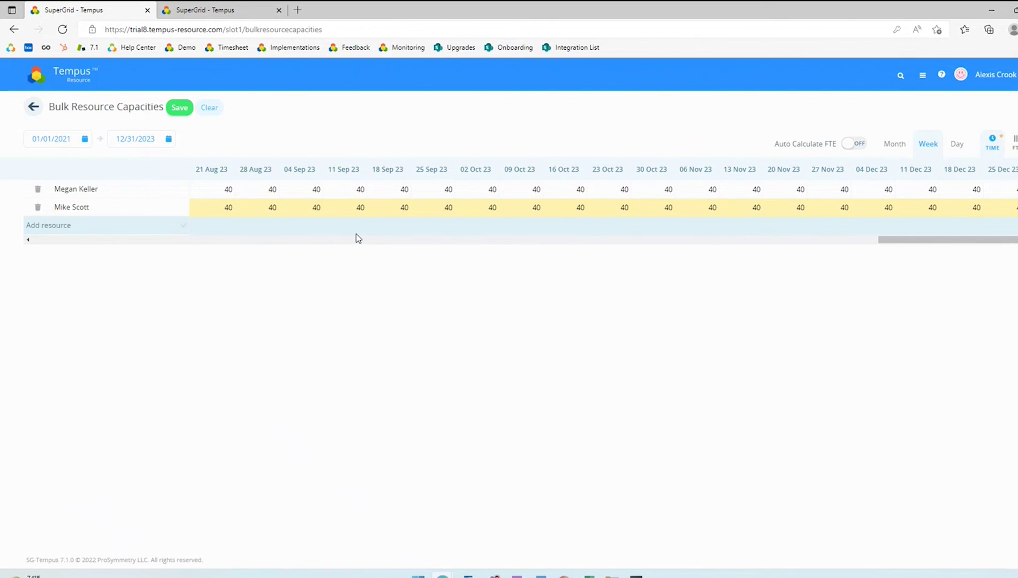
- Return to the Resource Management grid, sort it by name, and check the capacity end dates of the two edited resources
{"action": "left_click", "coordinate": [35, 108]}
{"action": "left_click", "coordinate": [125, 181]}
{"action": "scroll", "coordinate": [209, 331], "scroll_direction": "down", "scroll_amount": 15}
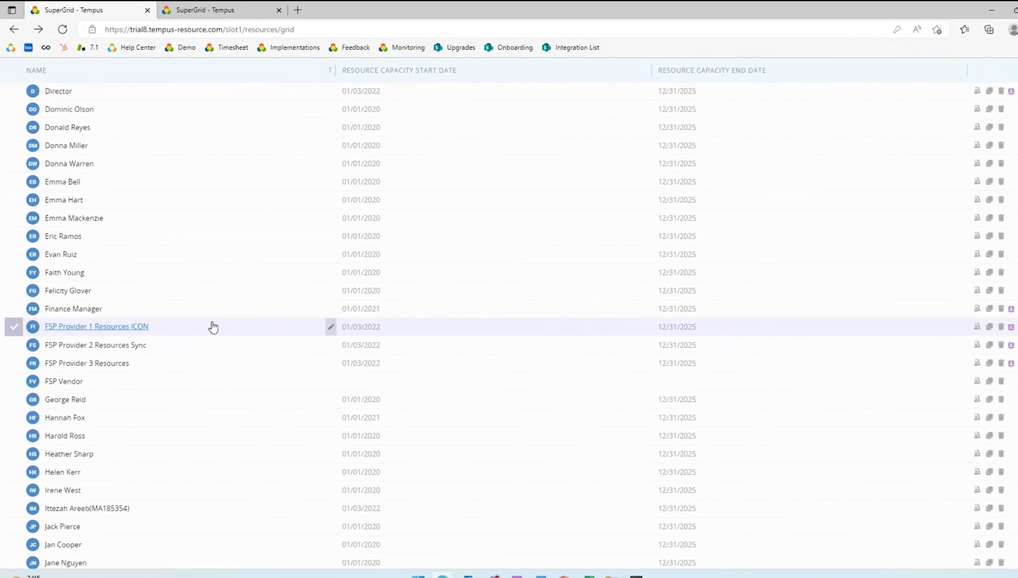
{"action": "scroll", "coordinate": [213, 327], "scroll_direction": "down", "scroll_amount": 16}
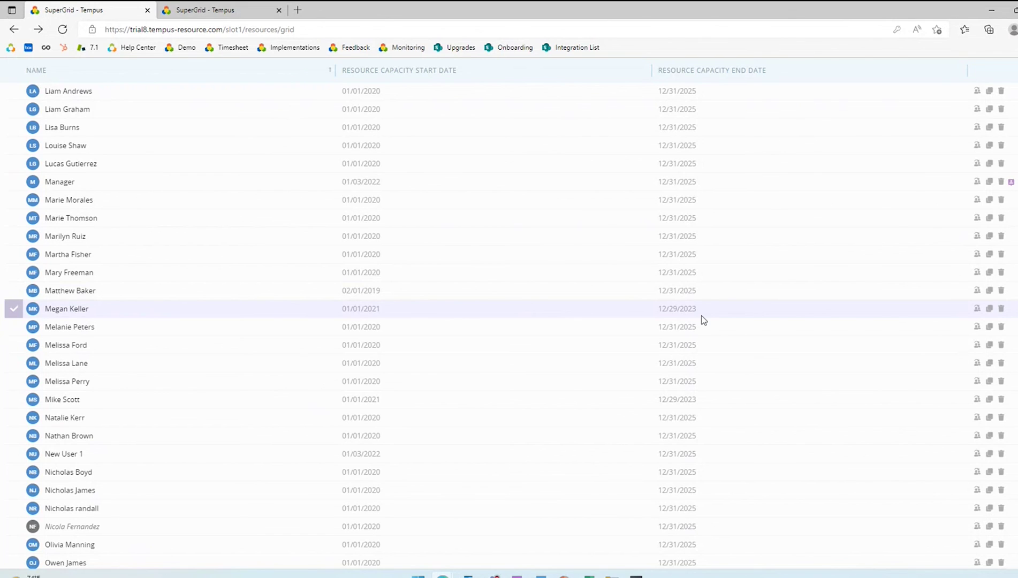
{"action": "scroll", "coordinate": [687, 366], "scroll_direction": "up", "scroll_amount": 8}
{"action": "scroll", "coordinate": [686, 367], "scroll_direction": "up", "scroll_amount": 15}
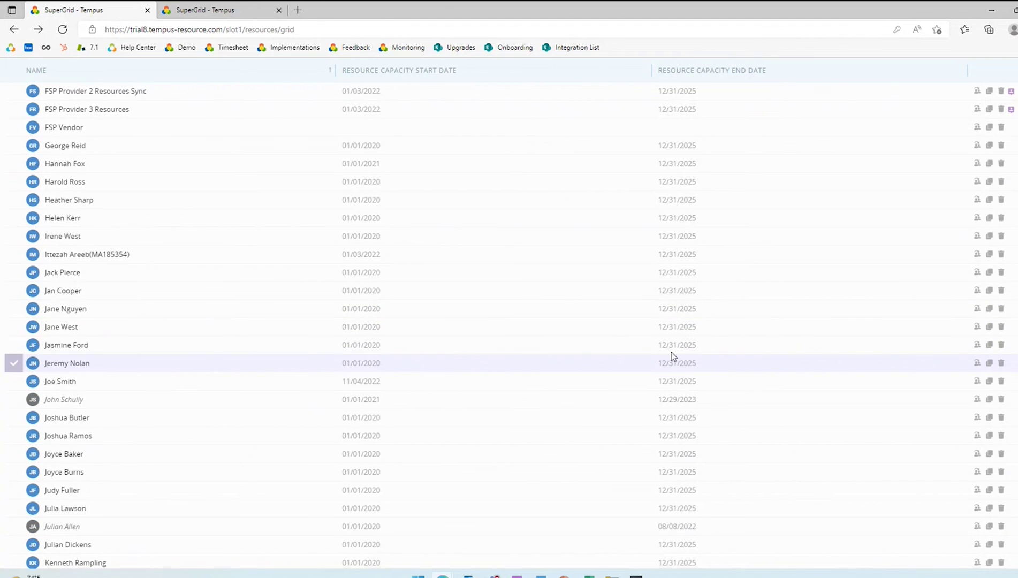